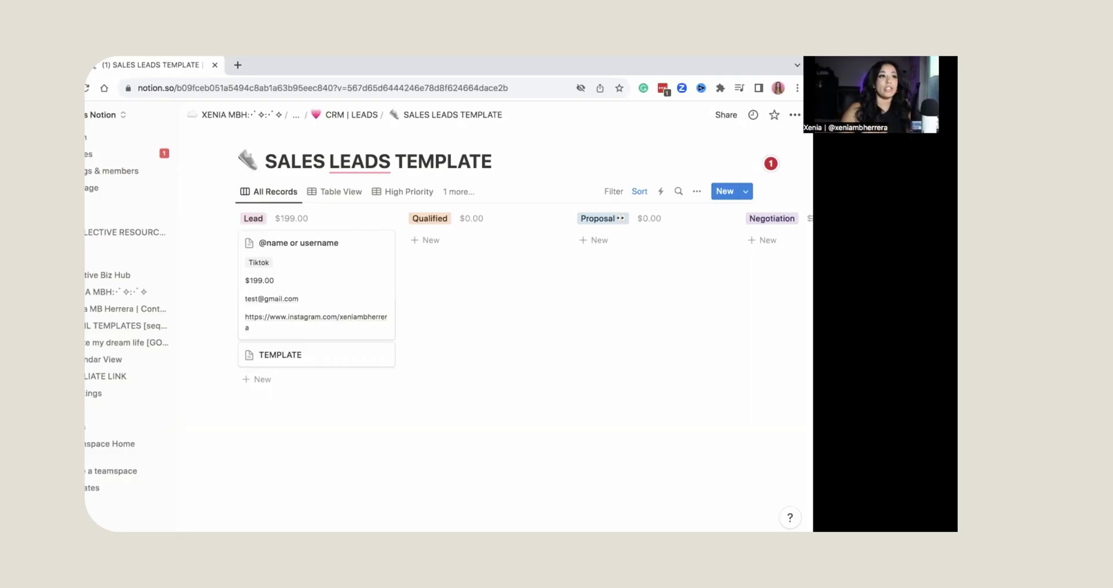
- Add a new record to the Lead column, open it, and apply the New Customer template
key("super+plus")
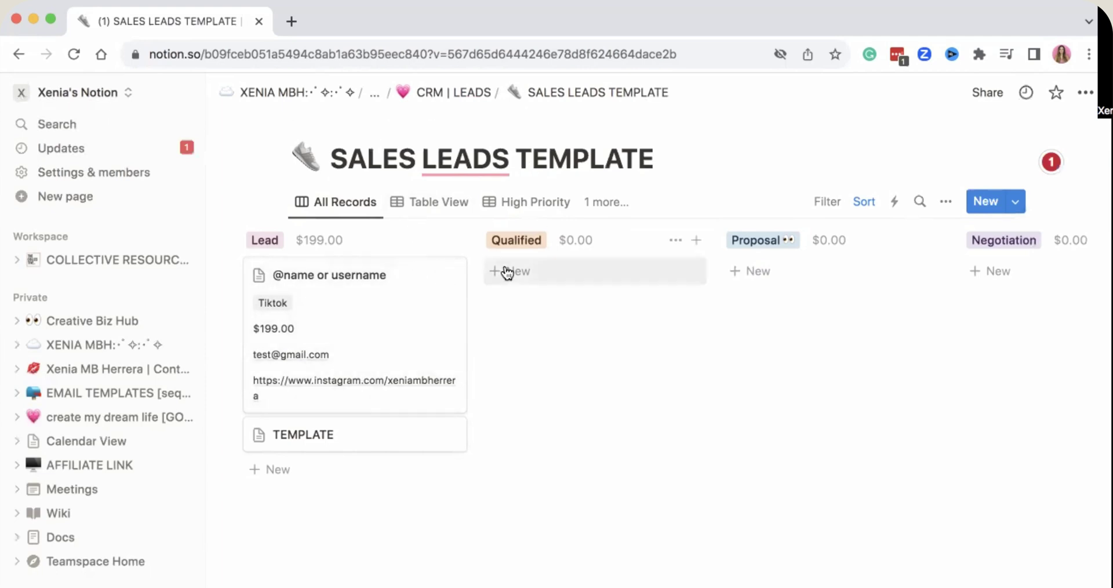
left_click(270, 469)
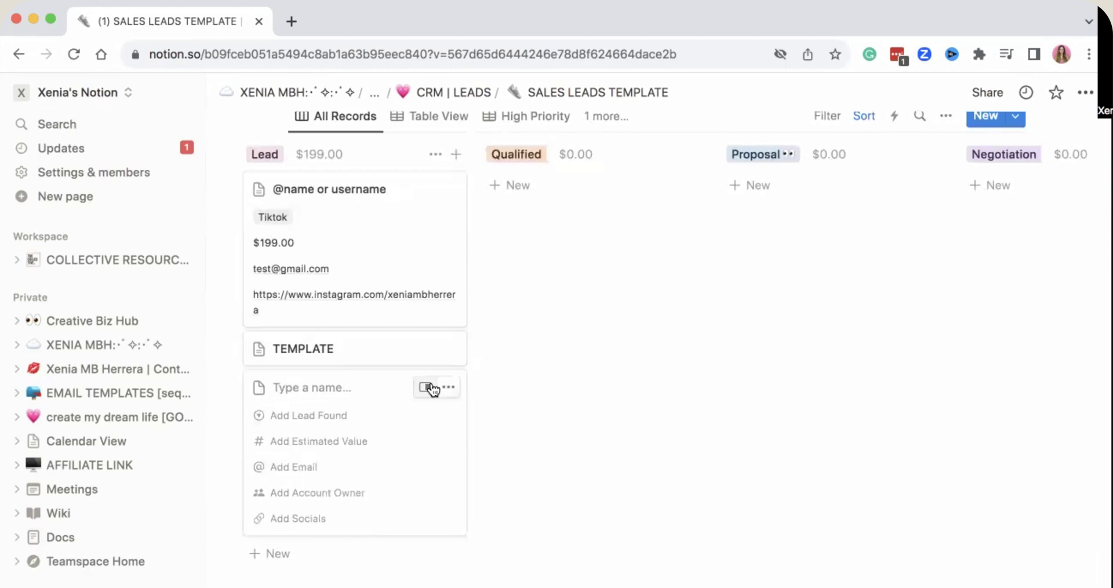
left_click(426, 388)
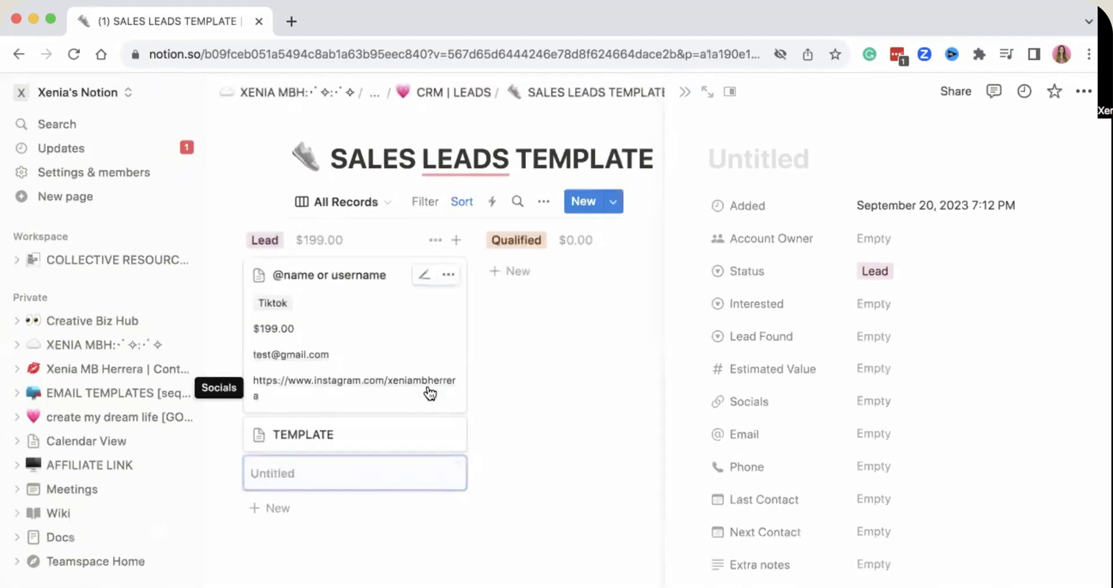
scroll(1066, 373, "down", 5)
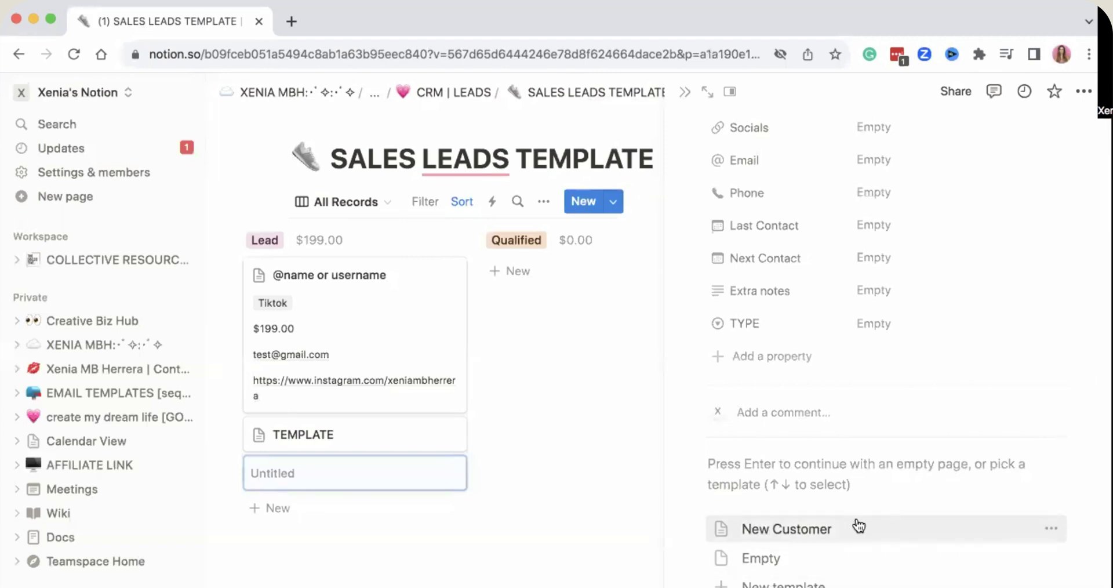
left_click(813, 529)
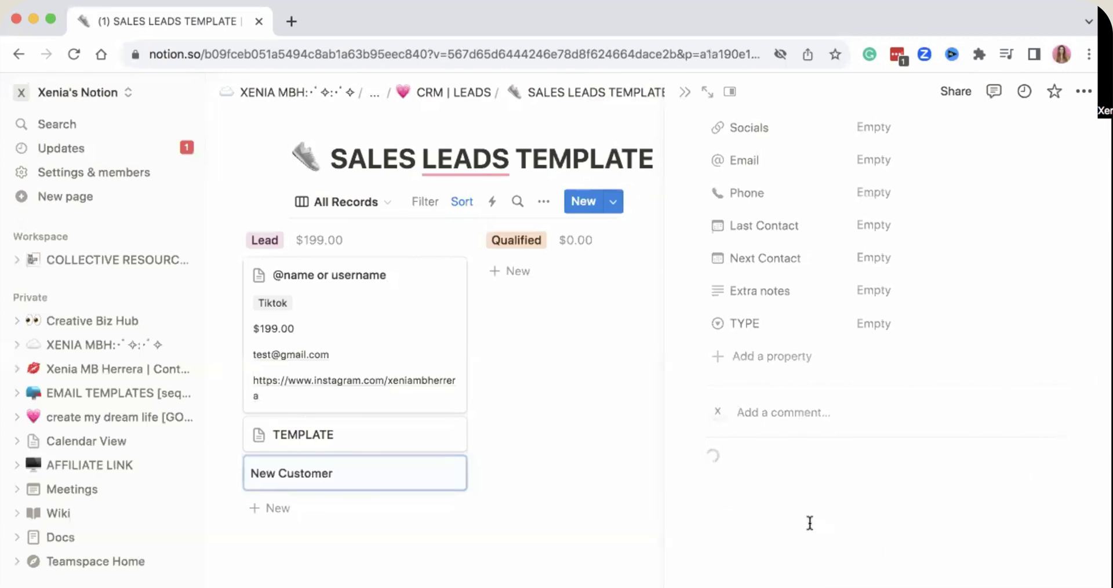
- Examine the new record's checklist, Background info and History of interactions sections, and close the record
scroll(811, 523, "down", 6)
scroll(810, 524, "up", 5)
scroll(810, 524, "down", 1)
scroll(810, 524, "down", 5)
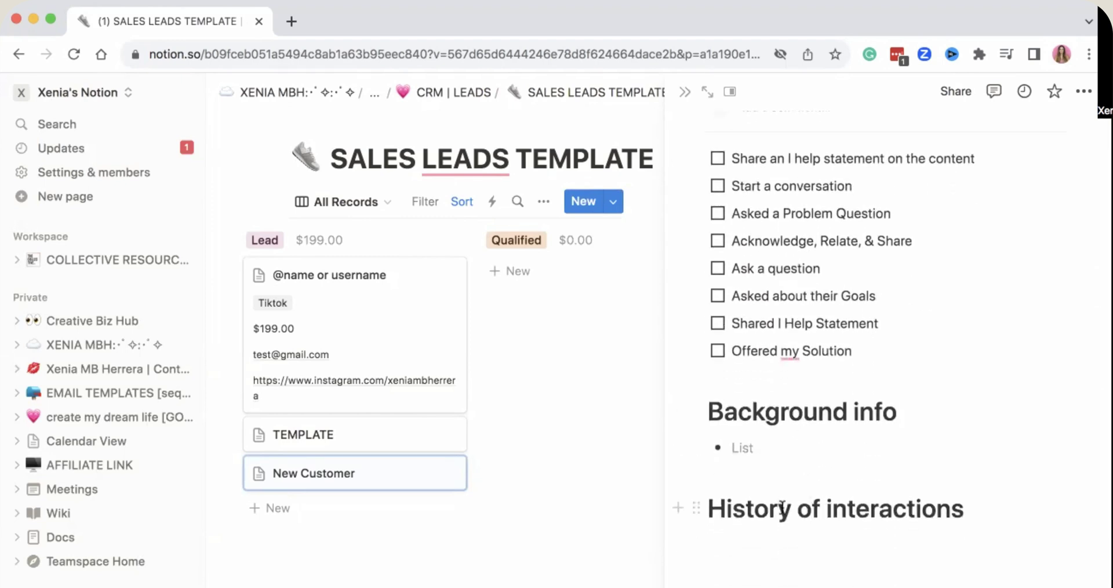
scroll(782, 509, "up", 10)
key("Escape")
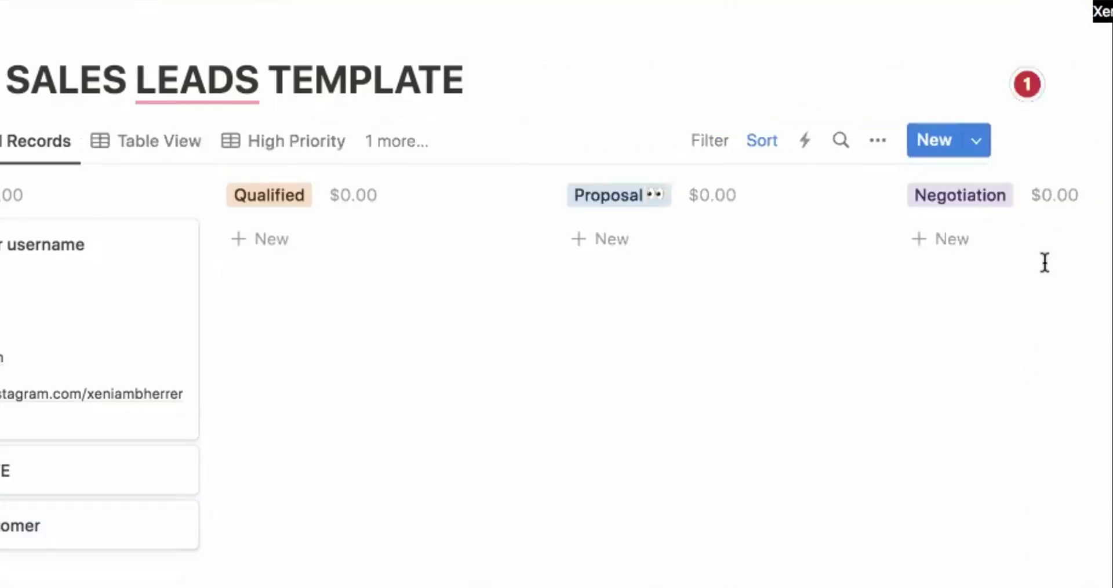
- Open the New Customer template for editing, review its properties and page content, and close it
left_click(972, 145)
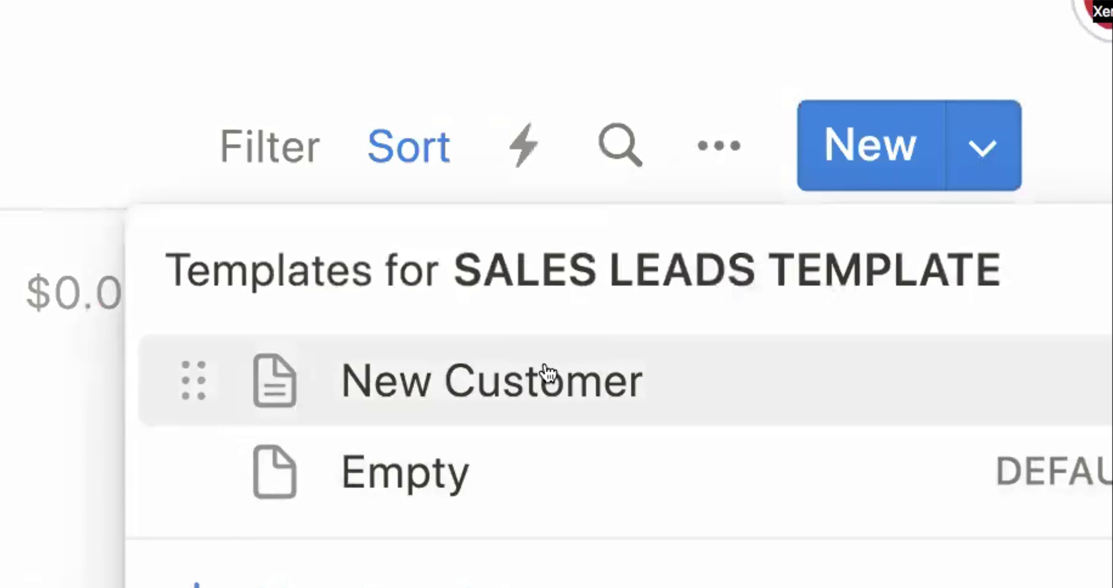
left_click(1043, 375)
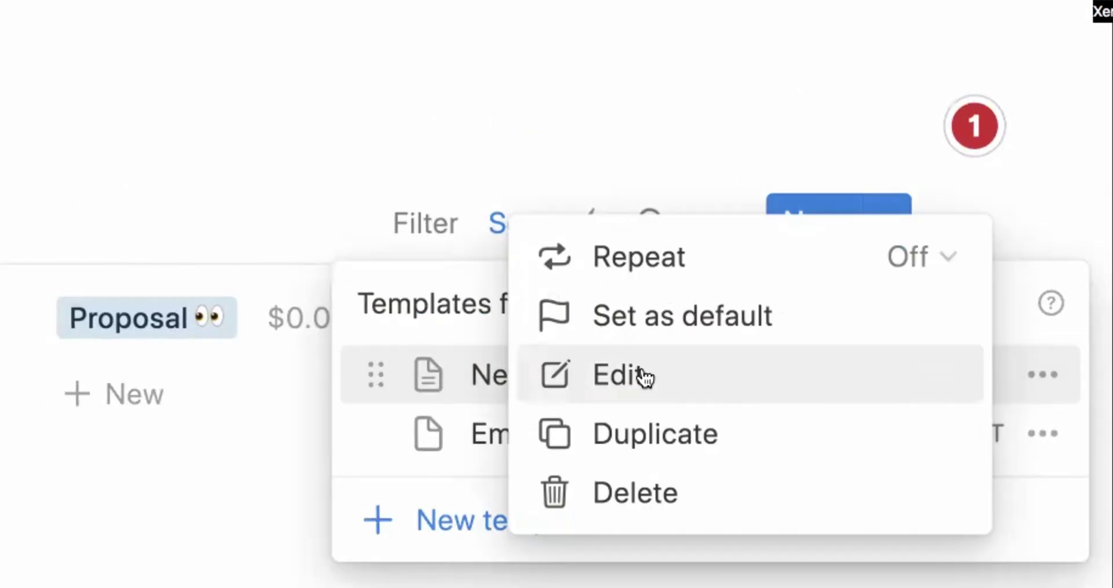
left_click(641, 375)
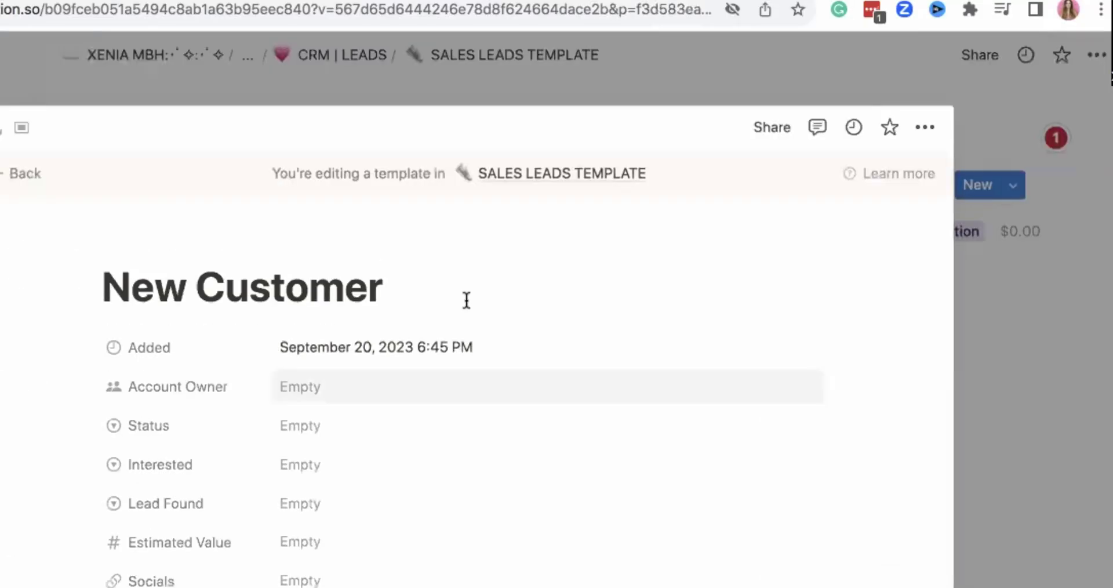
scroll(283, 430, "down", 5)
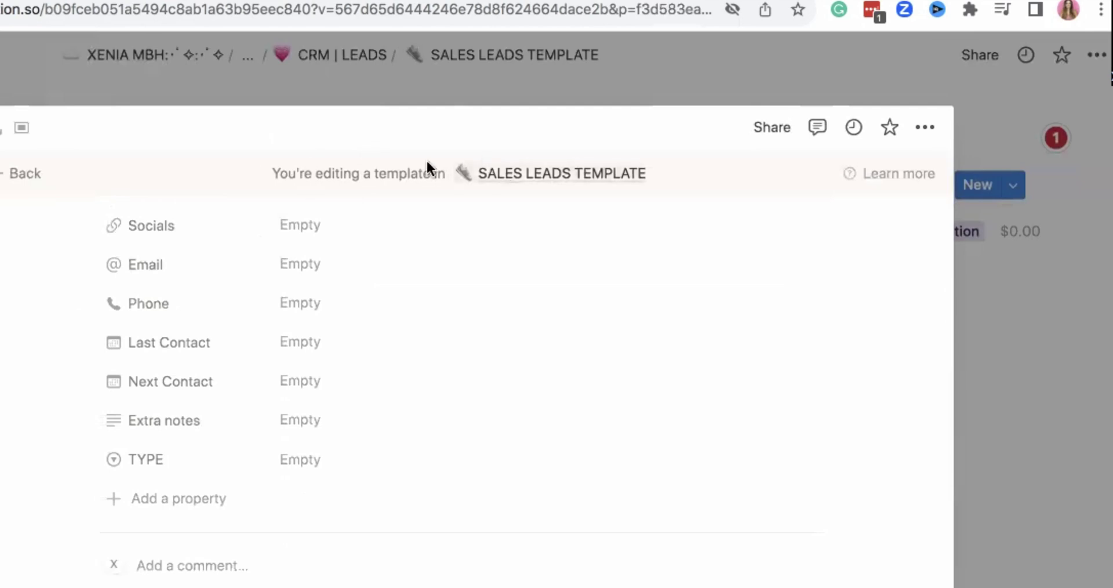
scroll(374, 407, "down", 10)
scroll(374, 407, "down", 2)
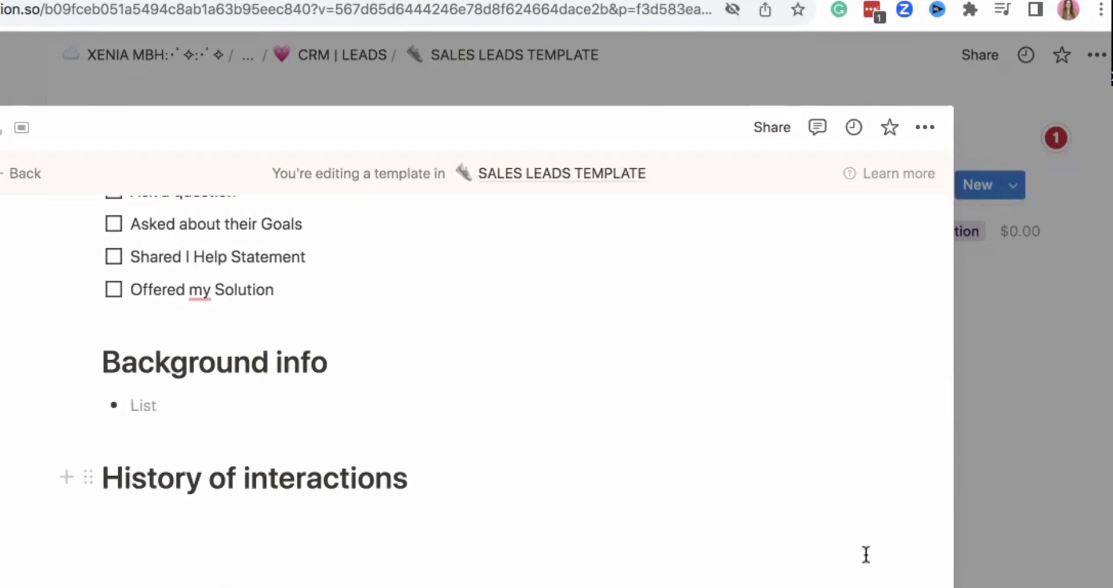
left_click(1002, 362)
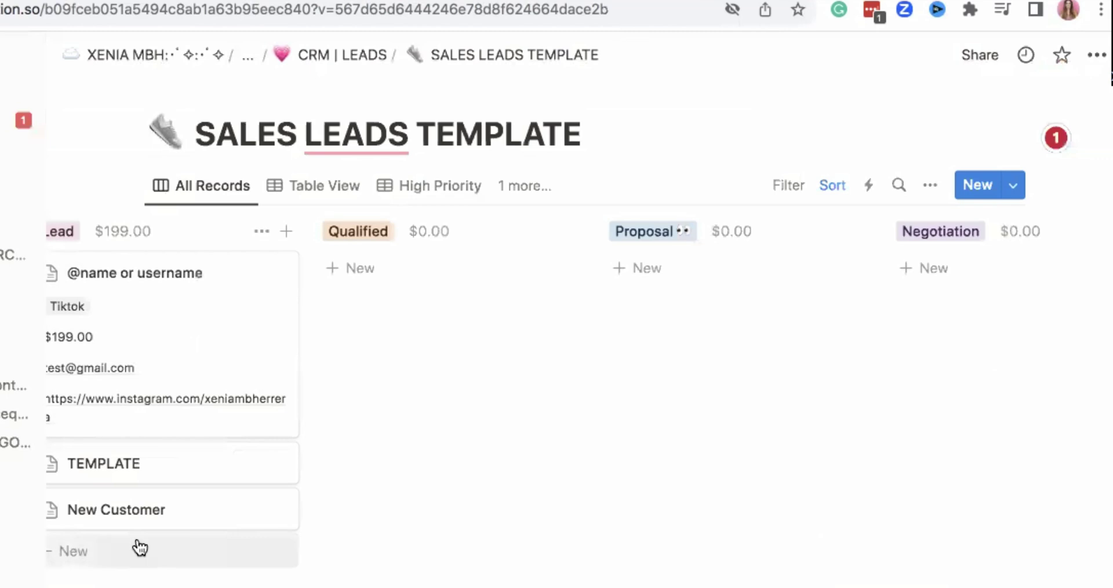
scroll(137, 547, "left", 4)
left_click(163, 527)
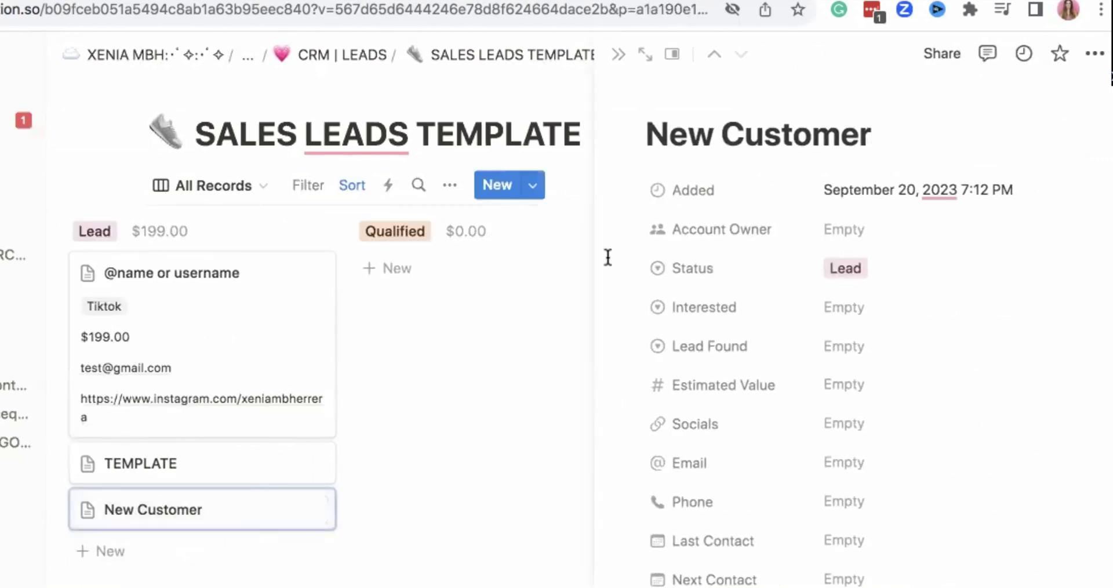
left_click(234, 299)
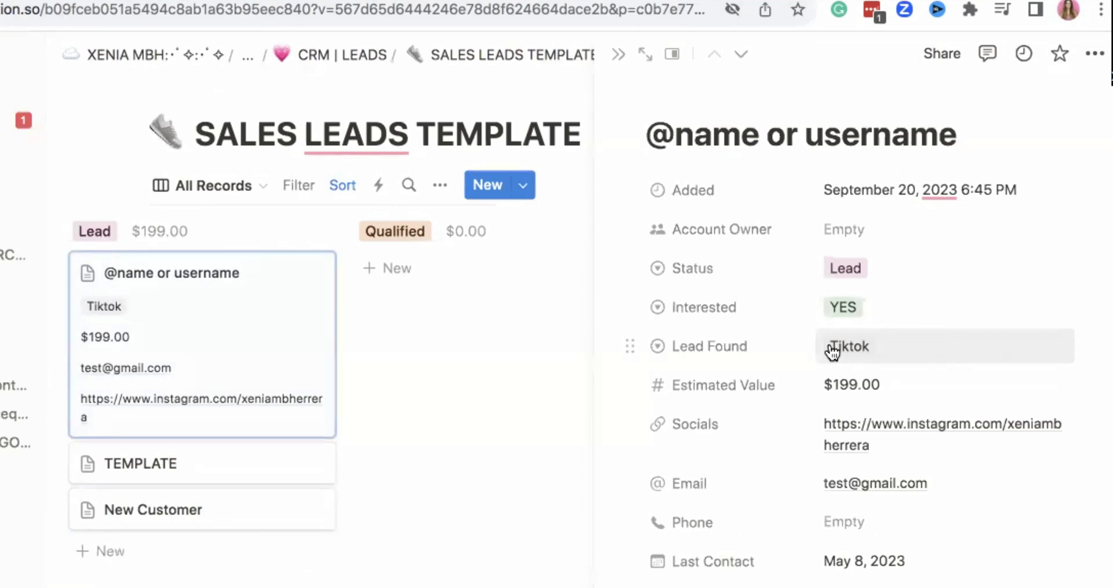
scroll(850, 249, "down", 3)
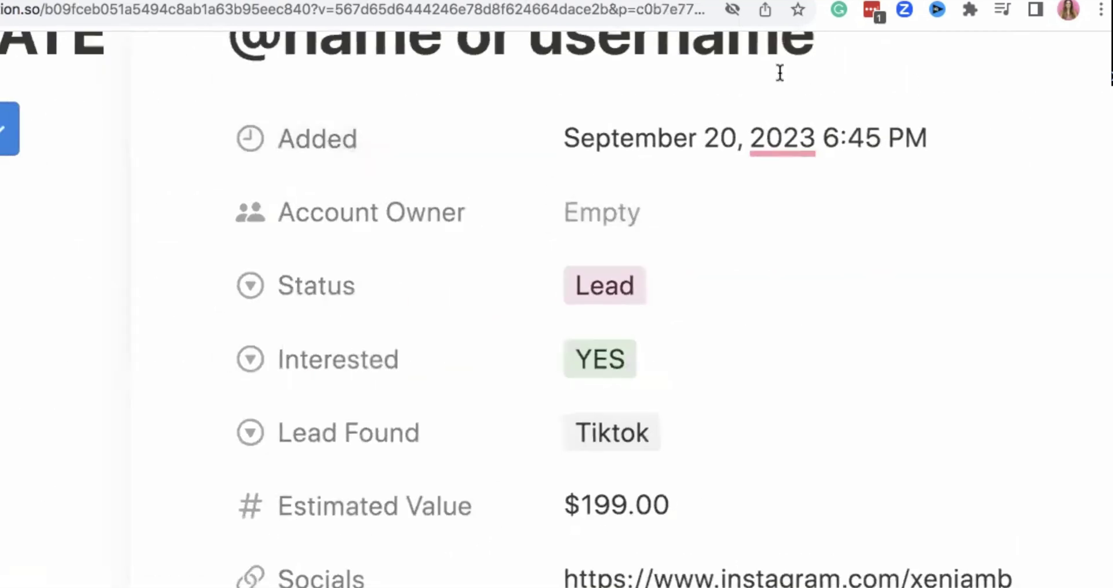
left_click(629, 296)
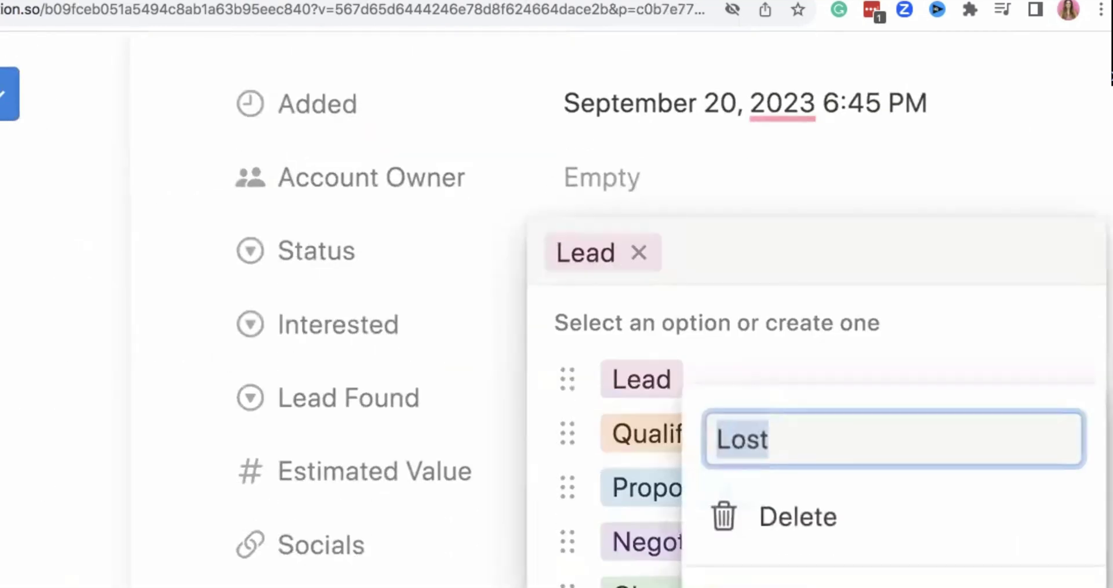
scroll(557, 290, "down", 3)
key("Escape")
key("Escape")
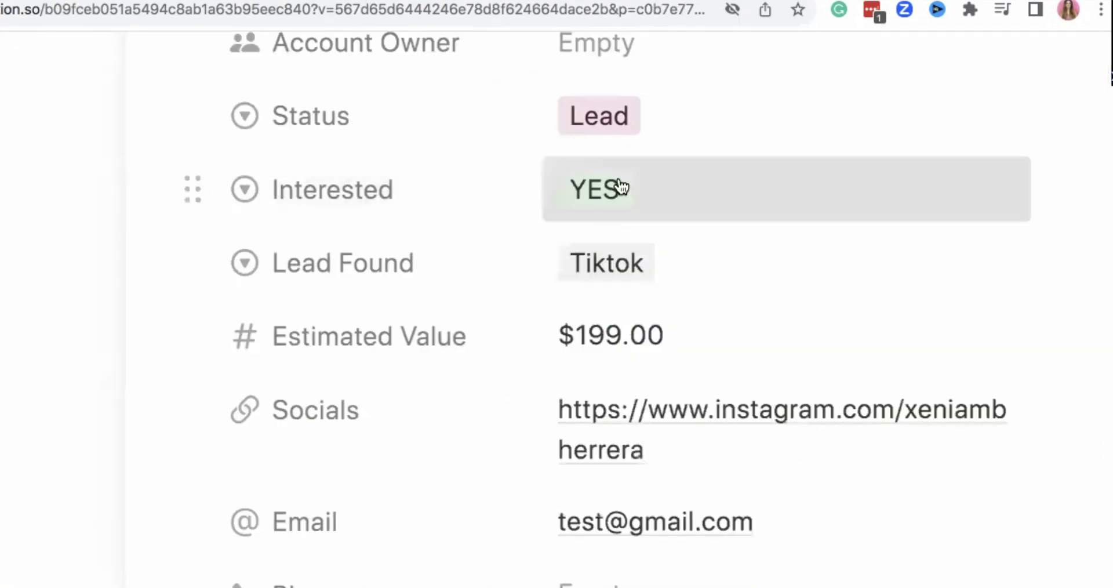
left_click(621, 186)
left_click(625, 189)
key("Escape")
- Review the Lead Found options, try entering a new option named "ppp", and discard it
left_click(598, 264)
scroll(597, 268, "down", 3)
key("ctrl+0")
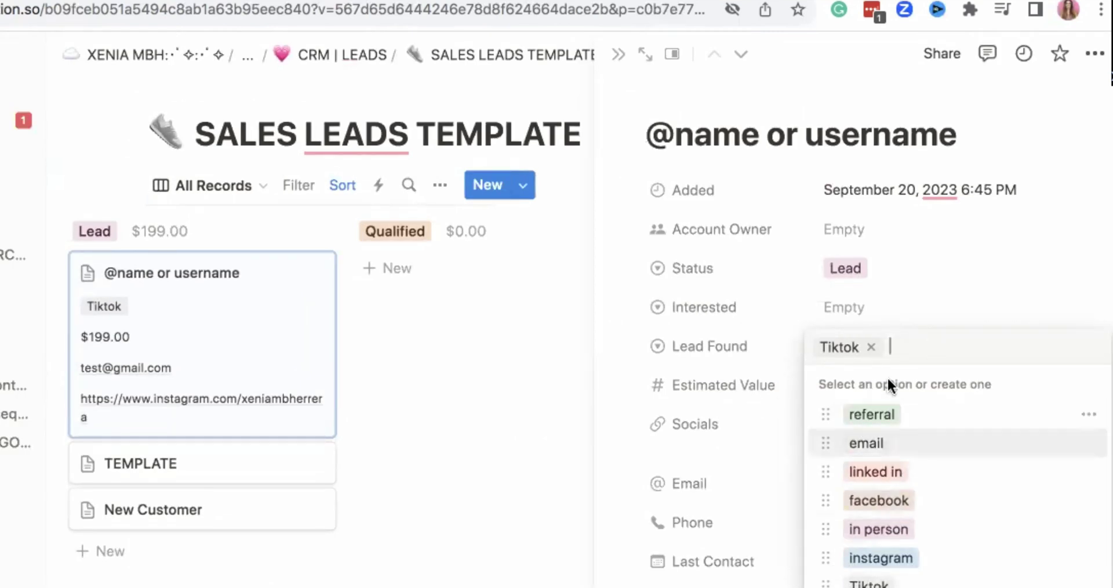
type("ppp")
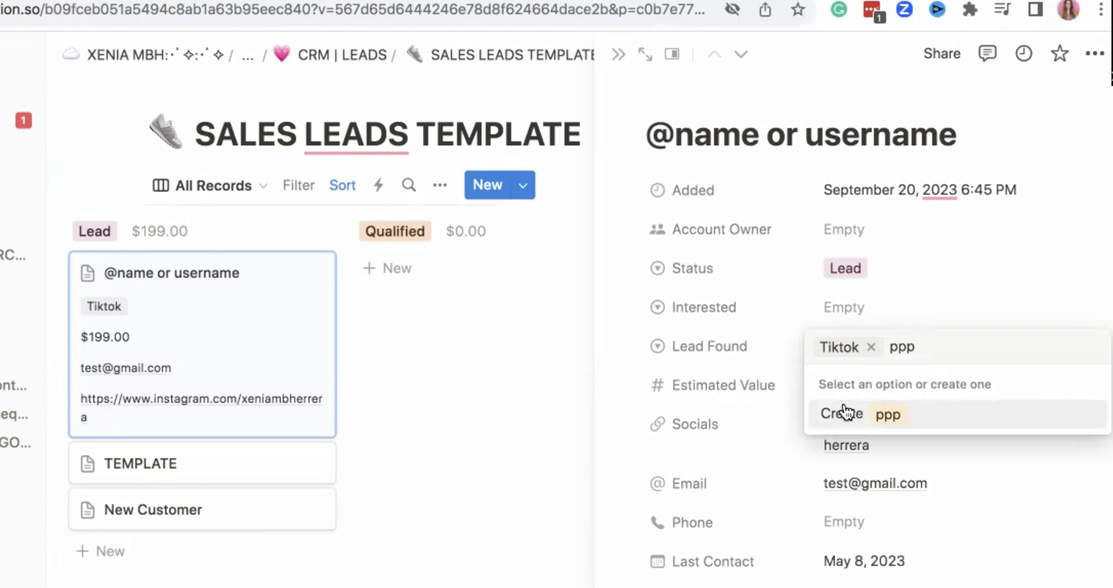
key("BackSpace")
key("BackSpace")
key("BackSpace")
left_click(906, 311)
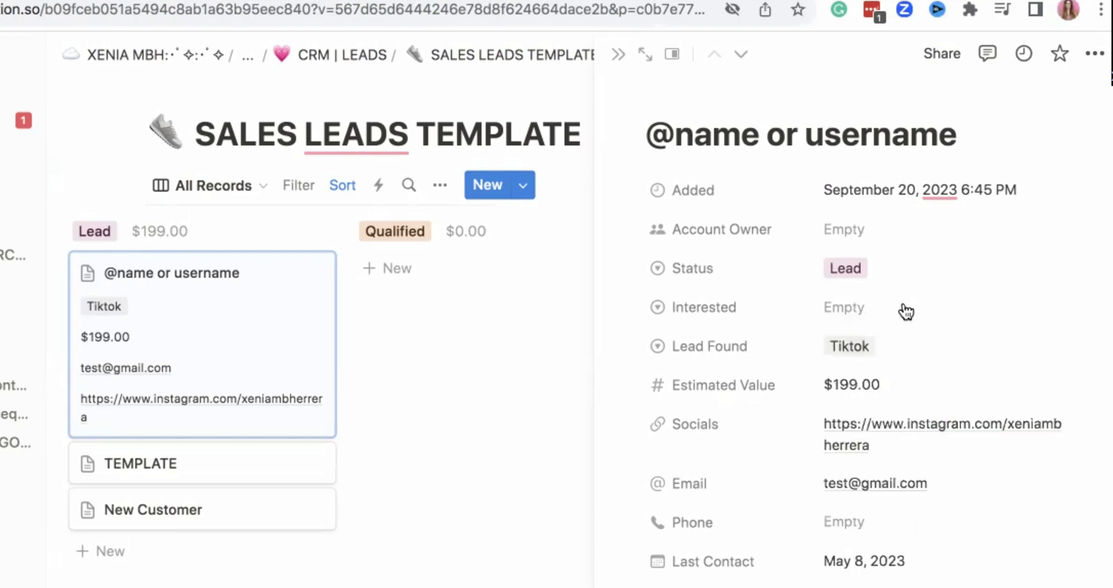
- Examine the lead's Status, Estimated Value, Socials, Email, Phone and contact date properties
left_click(897, 267)
left_click(875, 374)
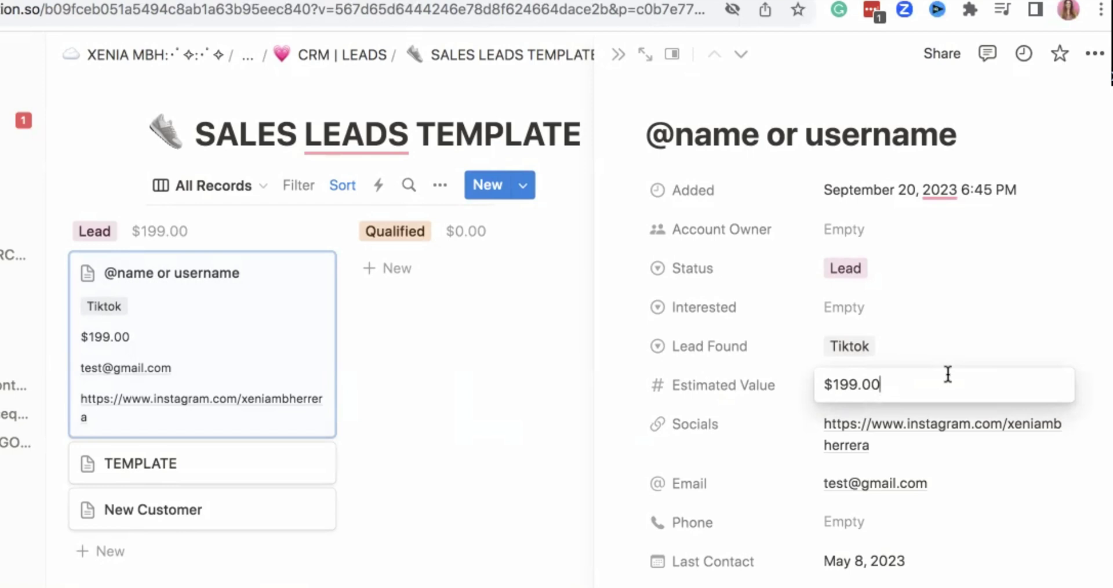
key("Return")
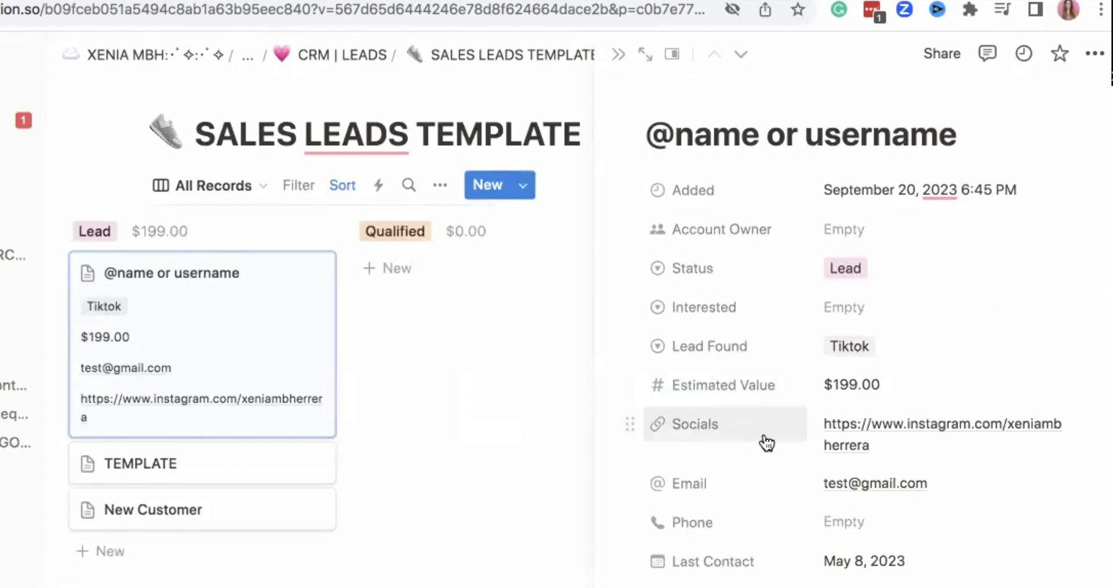
scroll(668, 436, "down", 3)
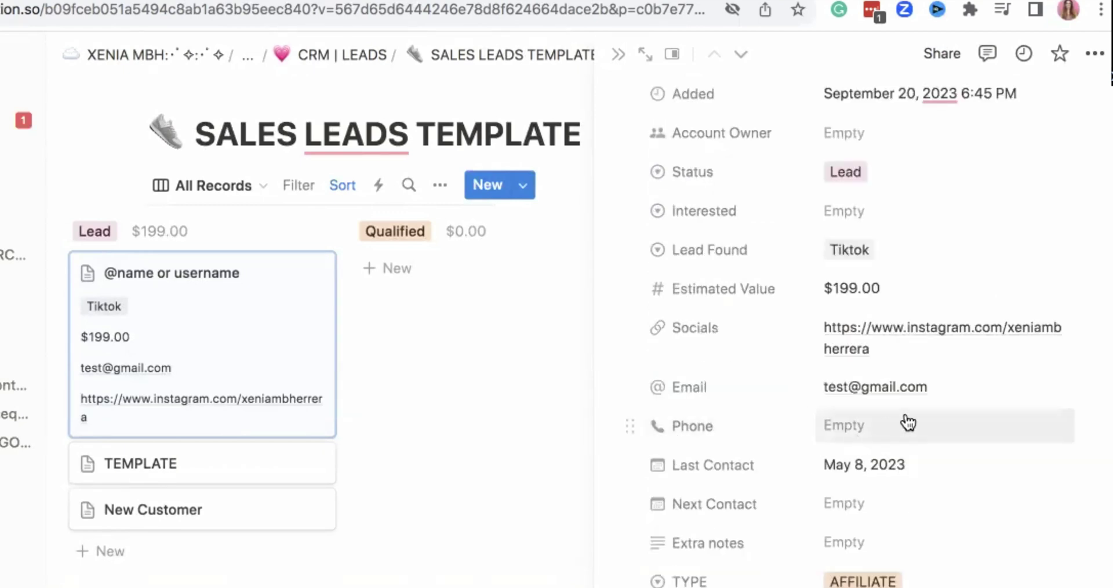
scroll(907, 422, "down", 3)
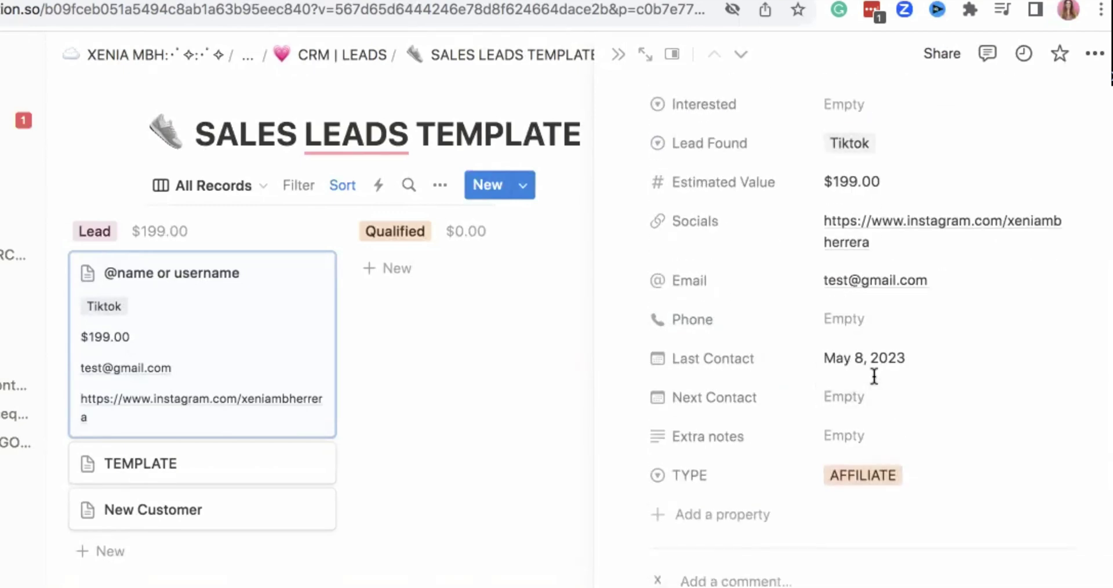
scroll(874, 376, "up", 2)
scroll(874, 378, "right", 1)
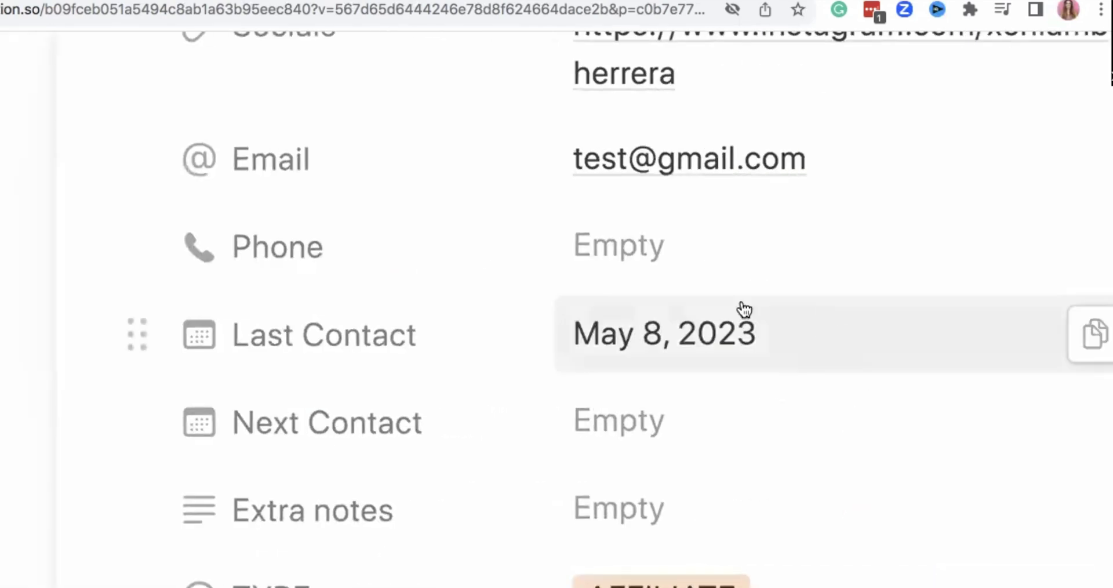
scroll(686, 333, "down", 5)
scroll(661, 343, "up", 3)
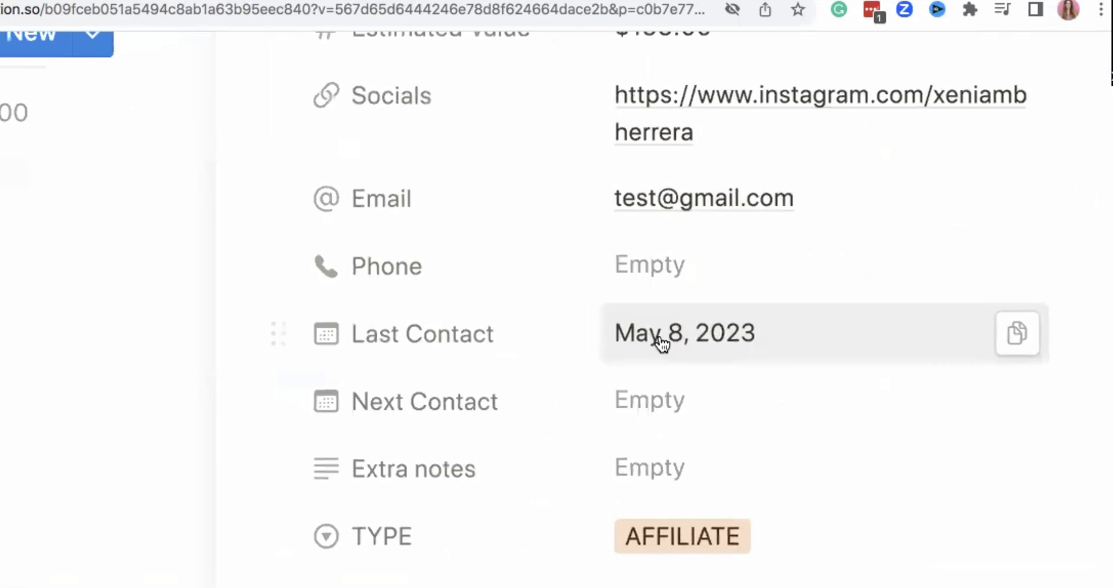
- Set the lead's Next Contact date to September 22, 2023, with a reminder on the day of the event
left_click(655, 399)
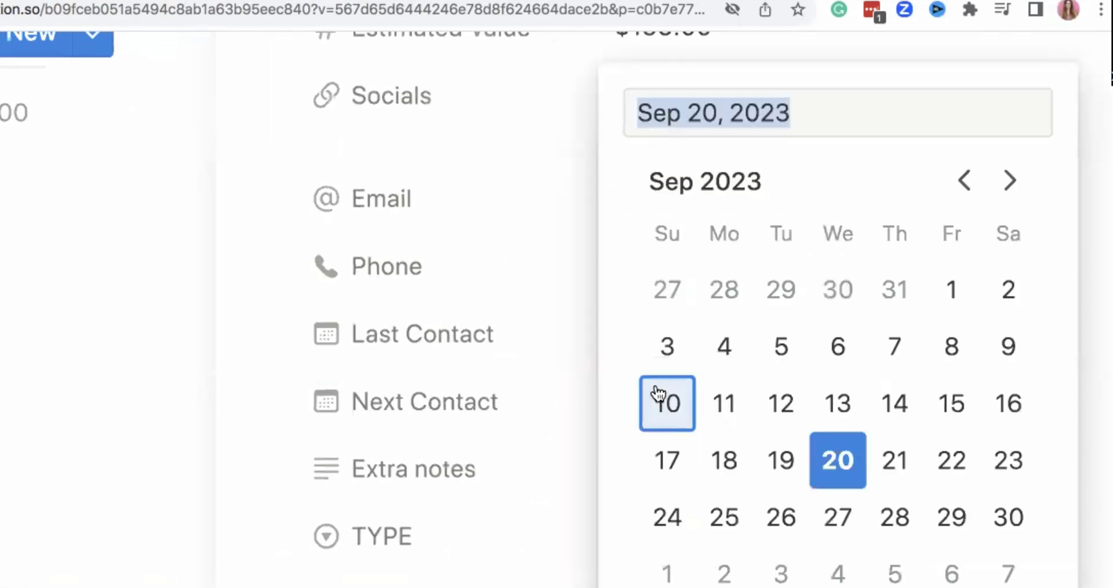
left_click(946, 466)
scroll(946, 466, "down", 4)
scroll(911, 465, "up", 3)
left_click(1035, 493)
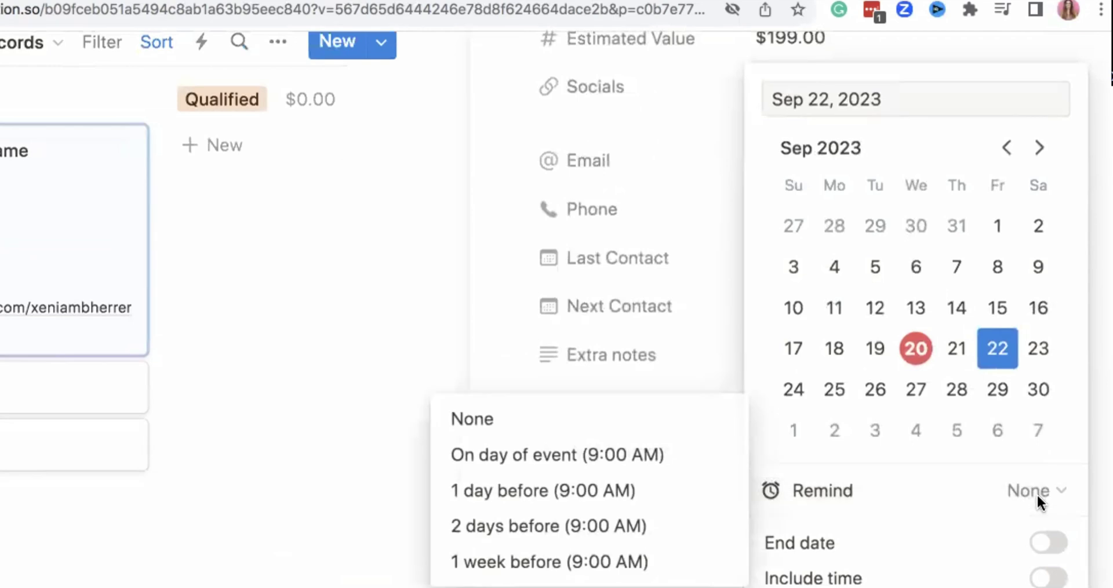
left_click(560, 455)
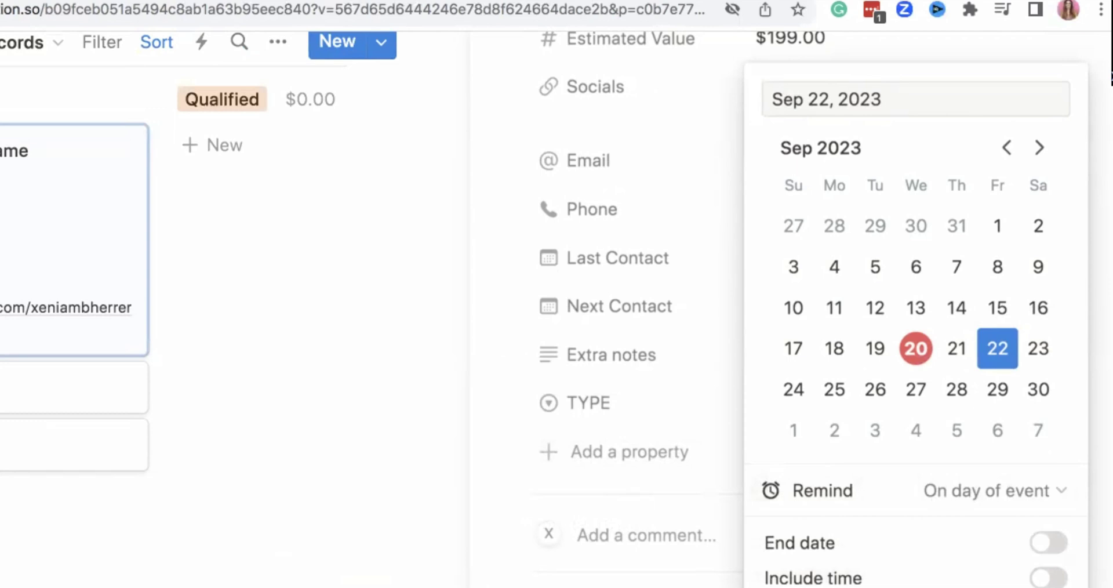
left_click(684, 501)
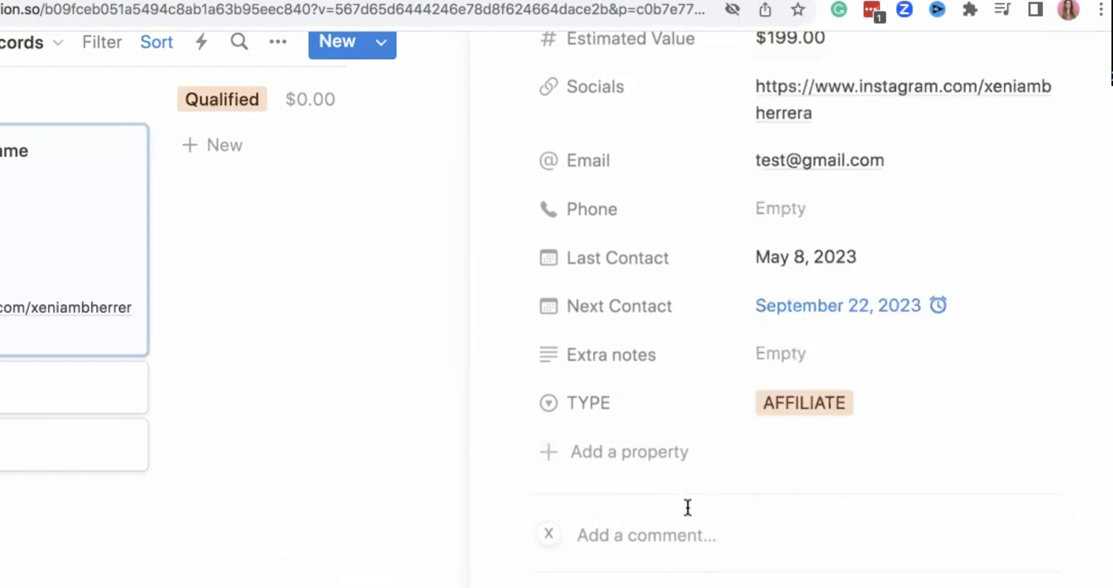
- Review the TYPE options of the lead and keep the current selection
scroll(870, 325, "down", 3)
left_click(803, 239)
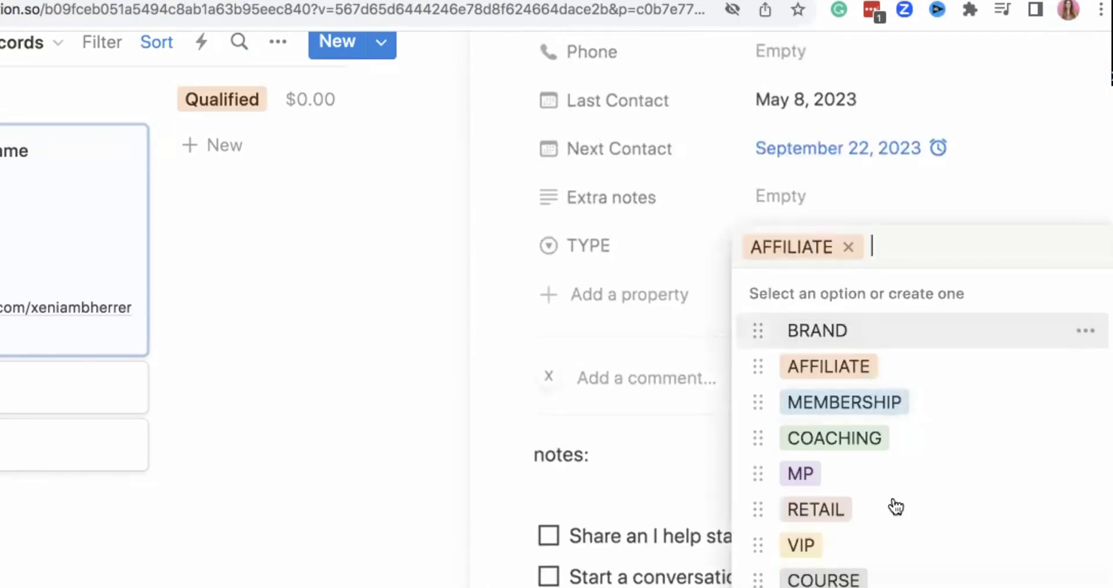
key("Up")
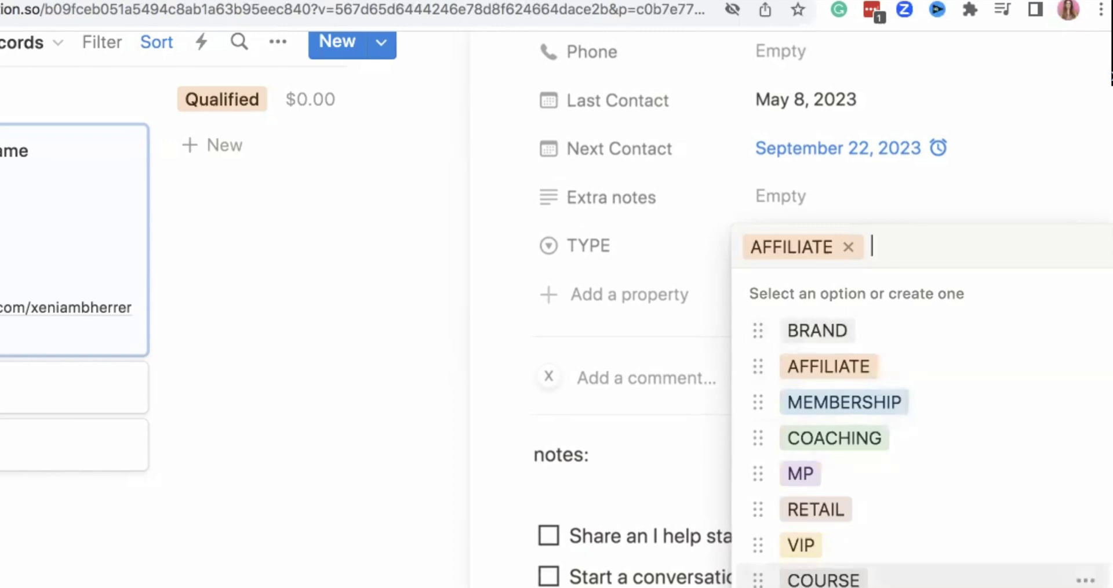
key("Escape")
- Mark "Share an I help statement on the content" as done in the lead's checklist
scroll(786, 288, "down", 5)
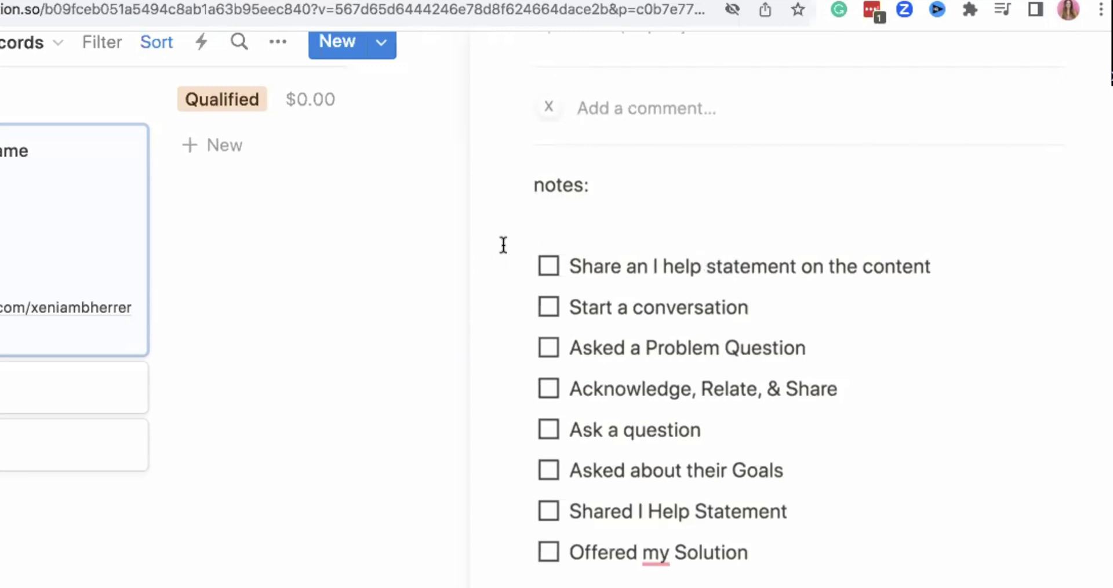
left_click(547, 266)
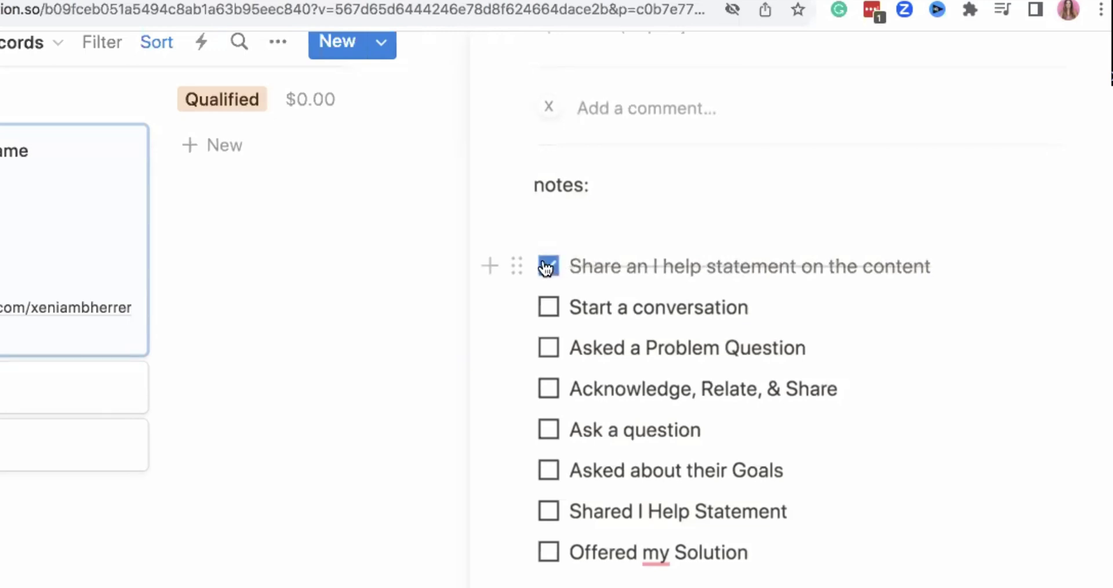
- Mark the remaining items in the lead's checklist as done, from "Start a conversation" through "Offered my Solution"
left_click(548, 306)
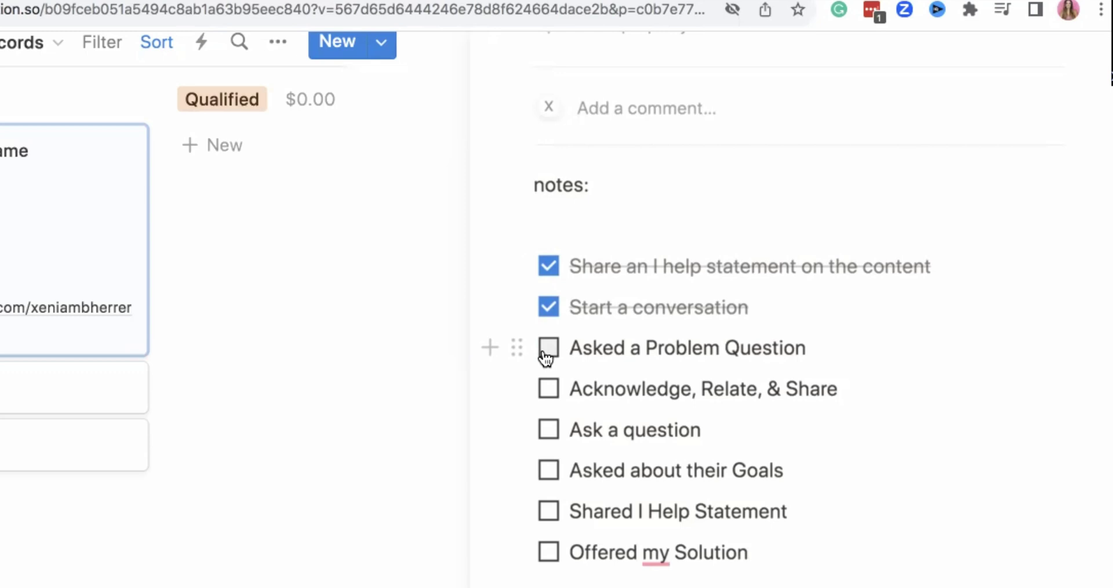
left_click(548, 349)
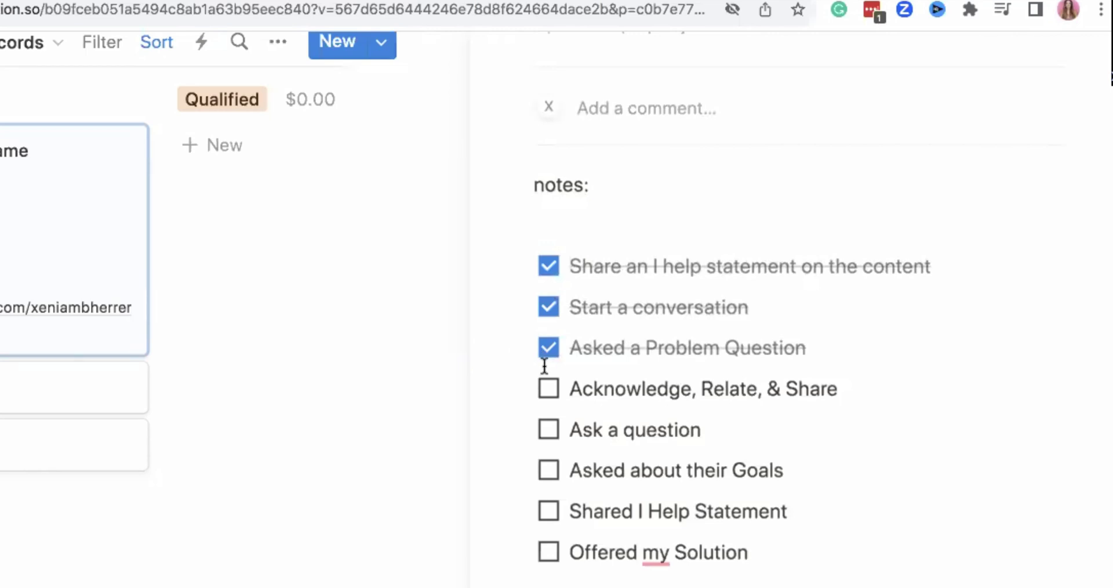
left_click(548, 388)
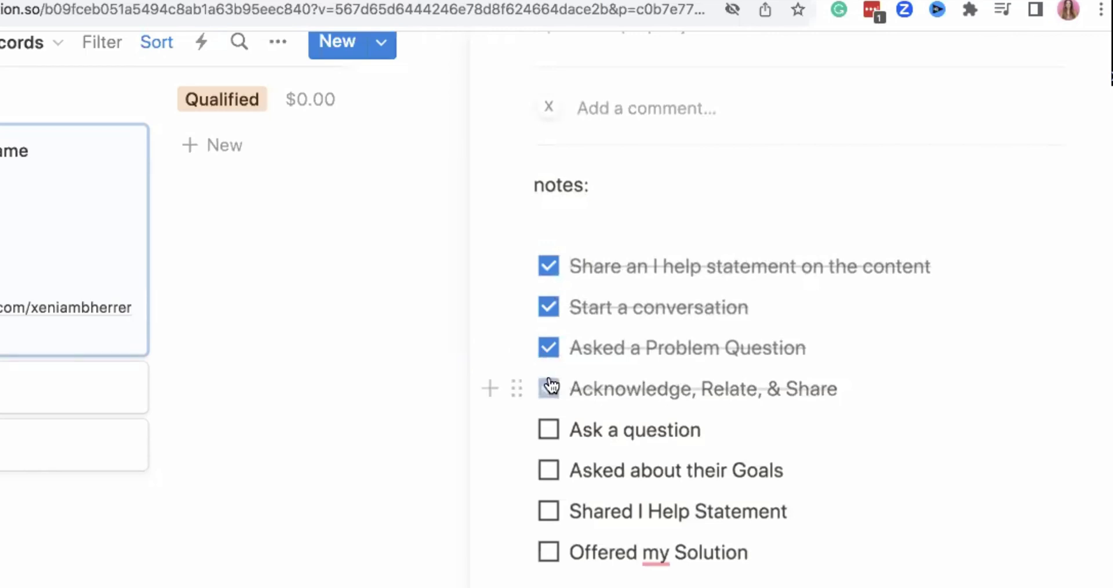
left_click(549, 430)
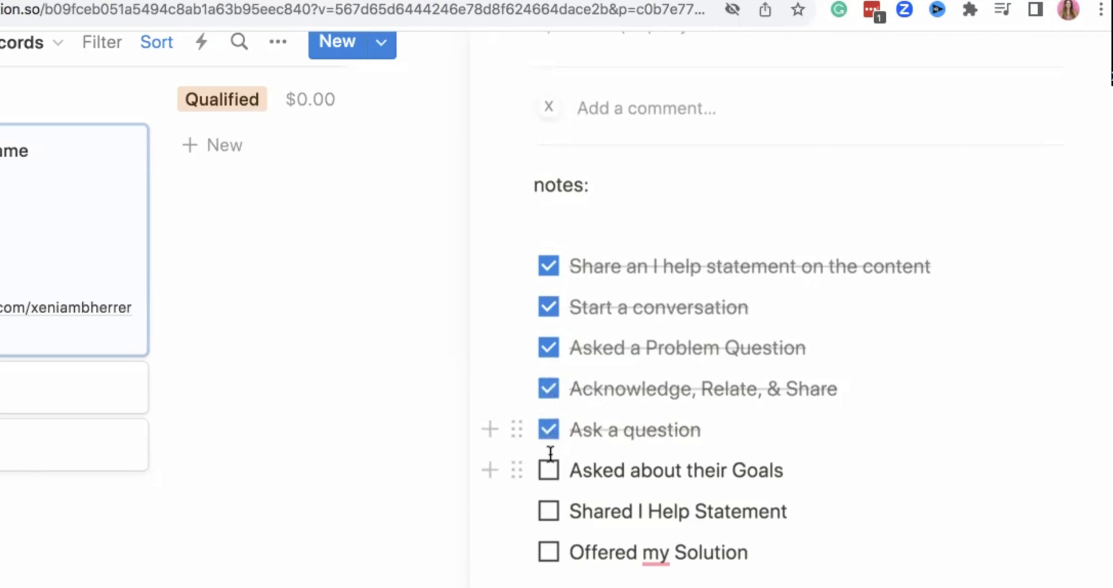
left_click(549, 471)
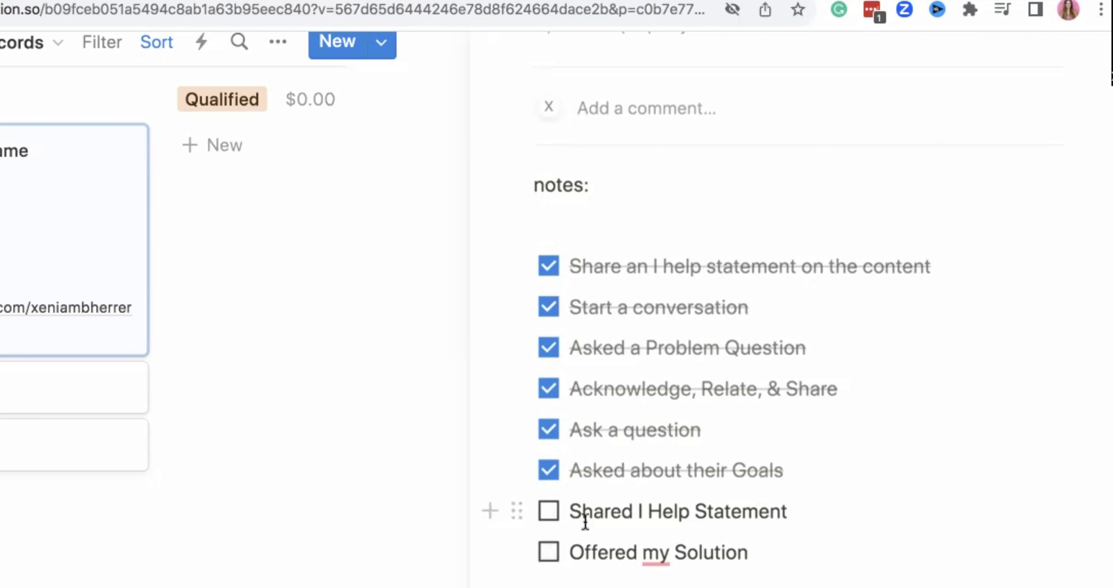
left_click(551, 513)
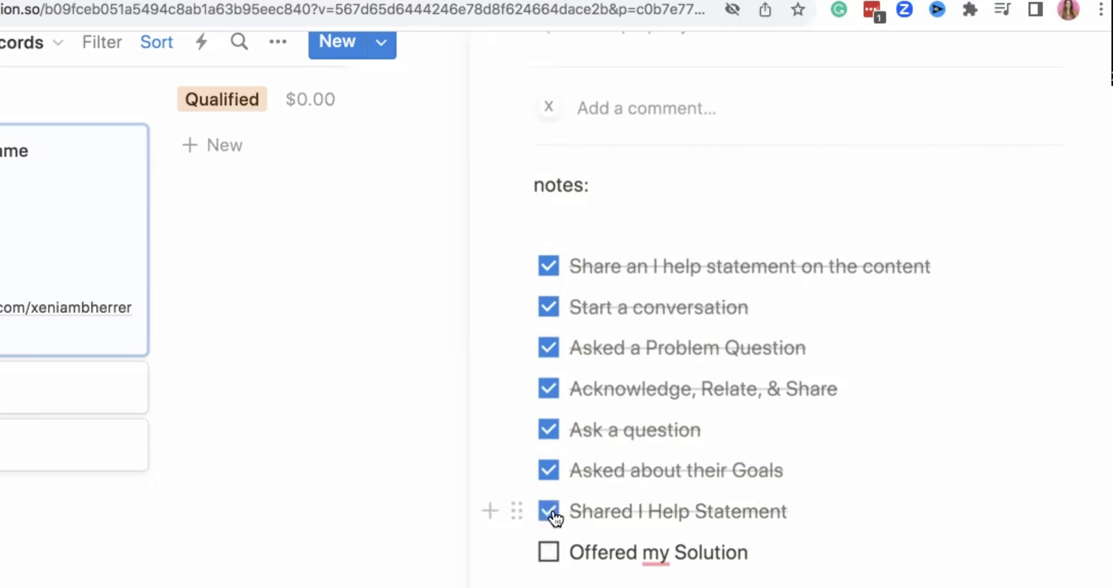
left_click(552, 556)
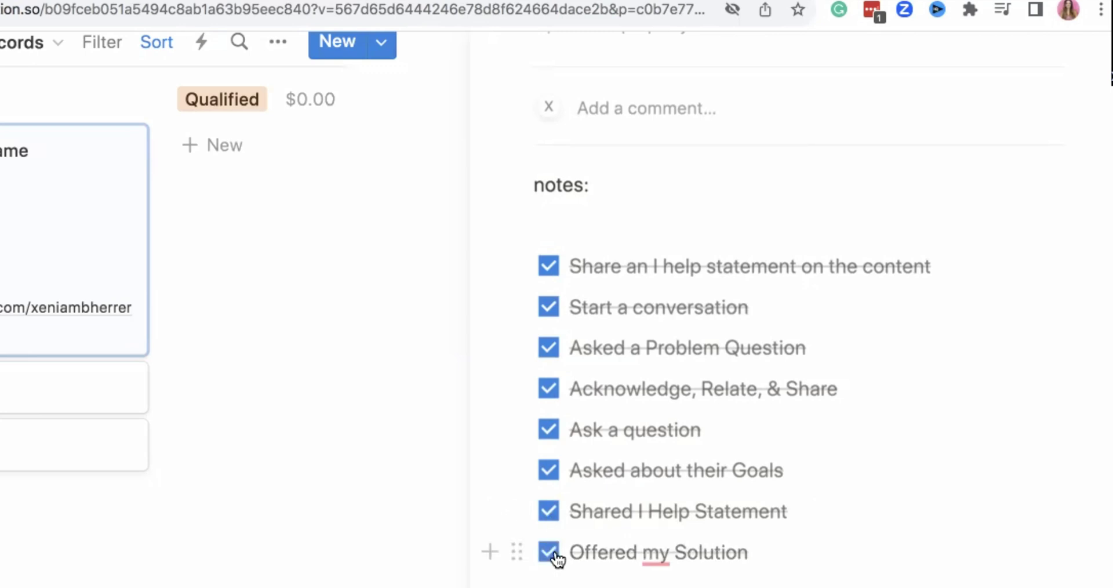
key("ctrl+minus")
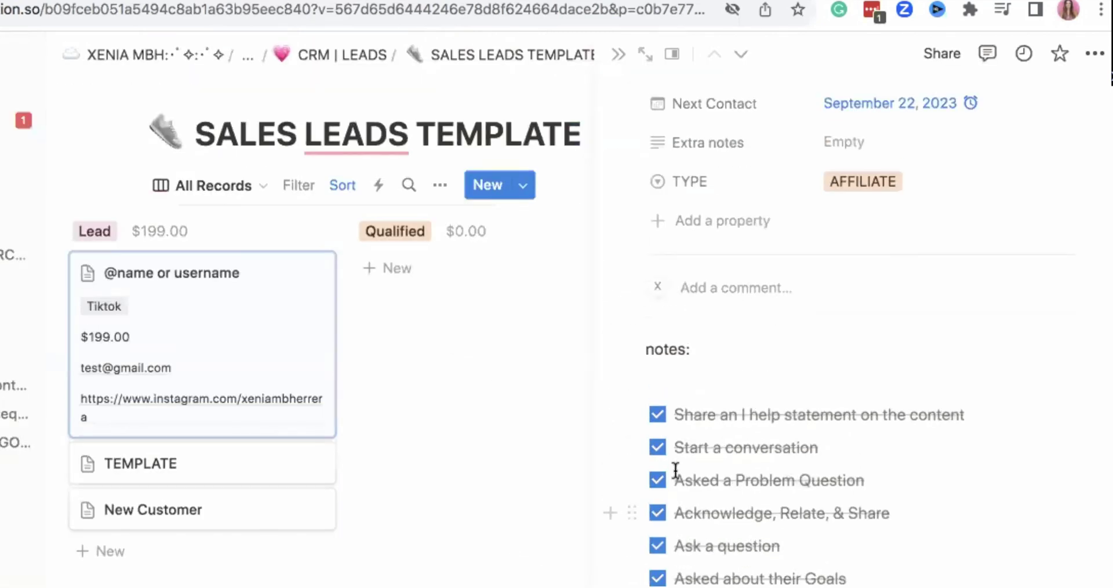
scroll(674, 471, "up", 5)
scroll(675, 471, "up", 5)
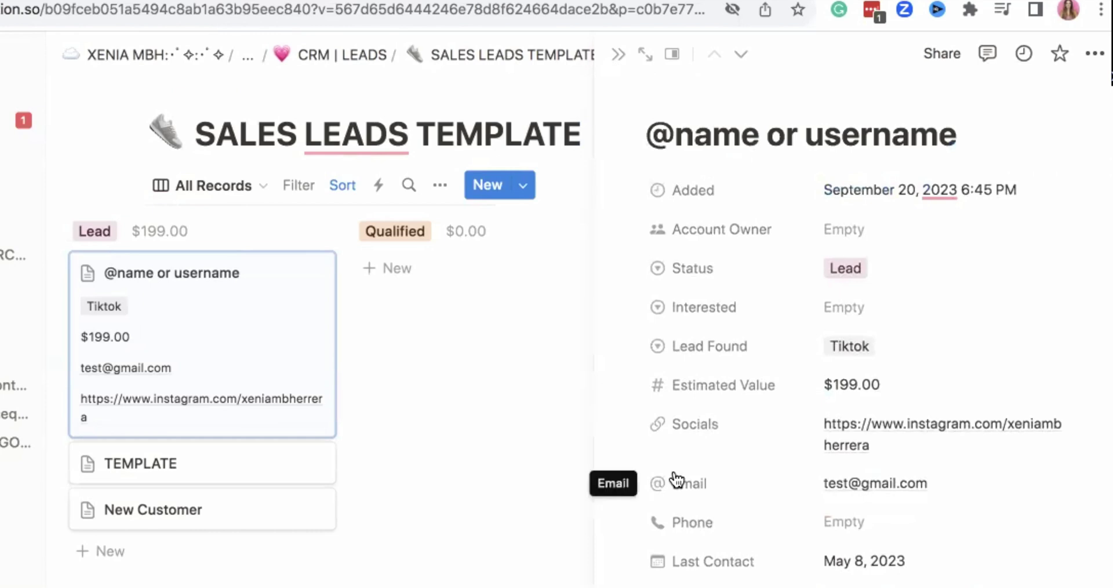